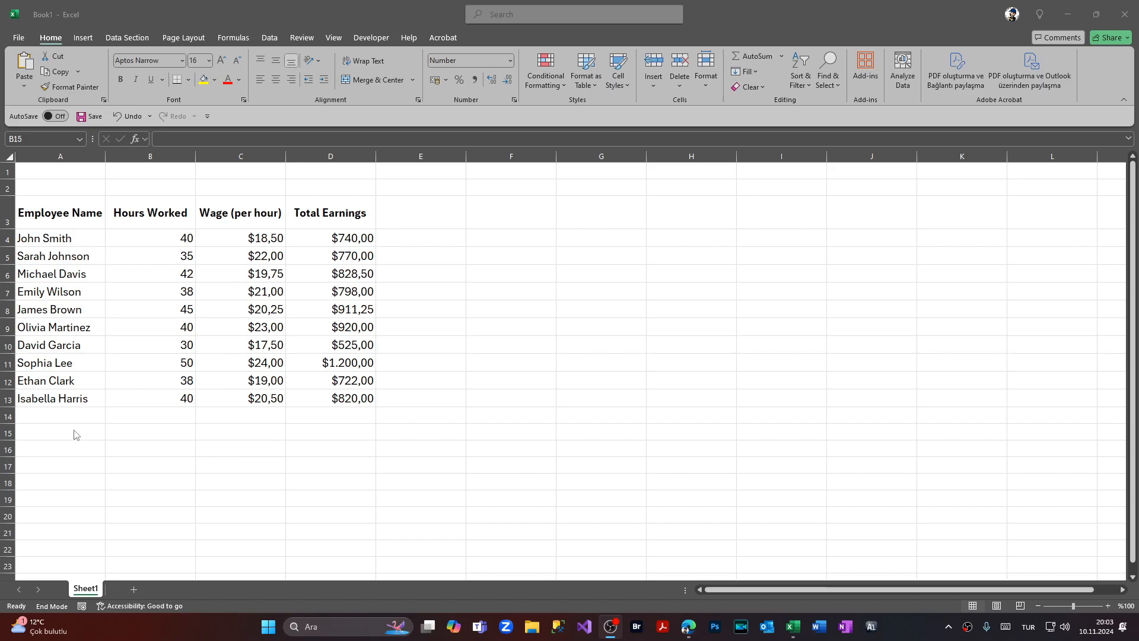
- Enter the label TOTAL in cell A15 below the employee list
{"action": "left_click", "coordinate": [75, 435]}
{"action": "key", "text": "Scroll_Lock"}
{"action": "type", "text": "TOTAL"}
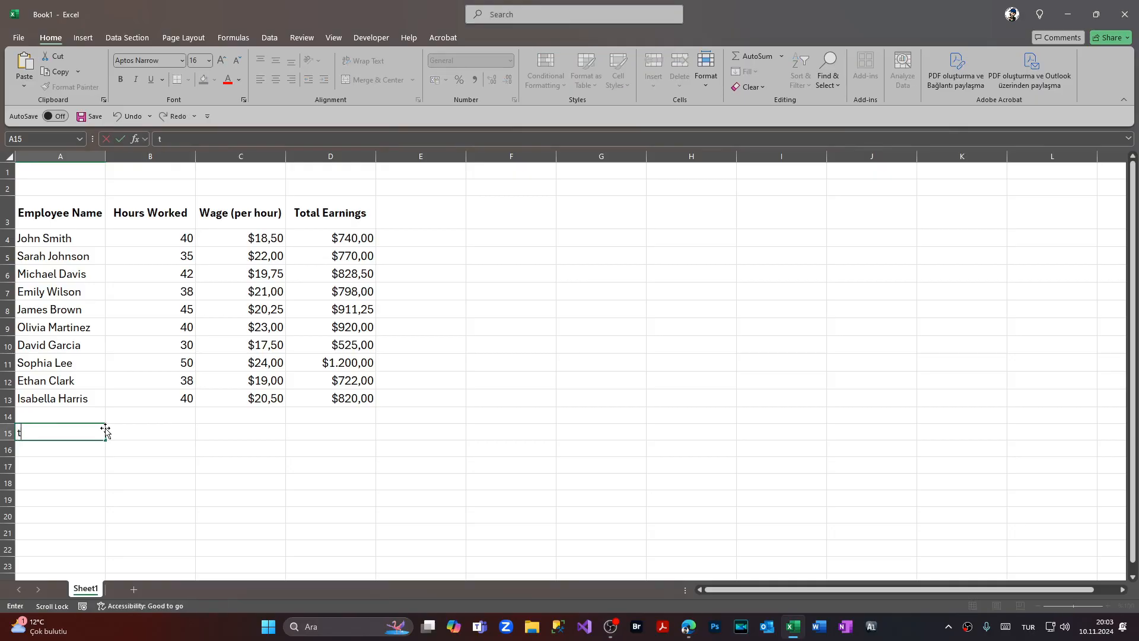
- Enter a SUM formula in B15 totalling the Hours Worked cells B4:B13
{"action": "left_click", "coordinate": [155, 429]}
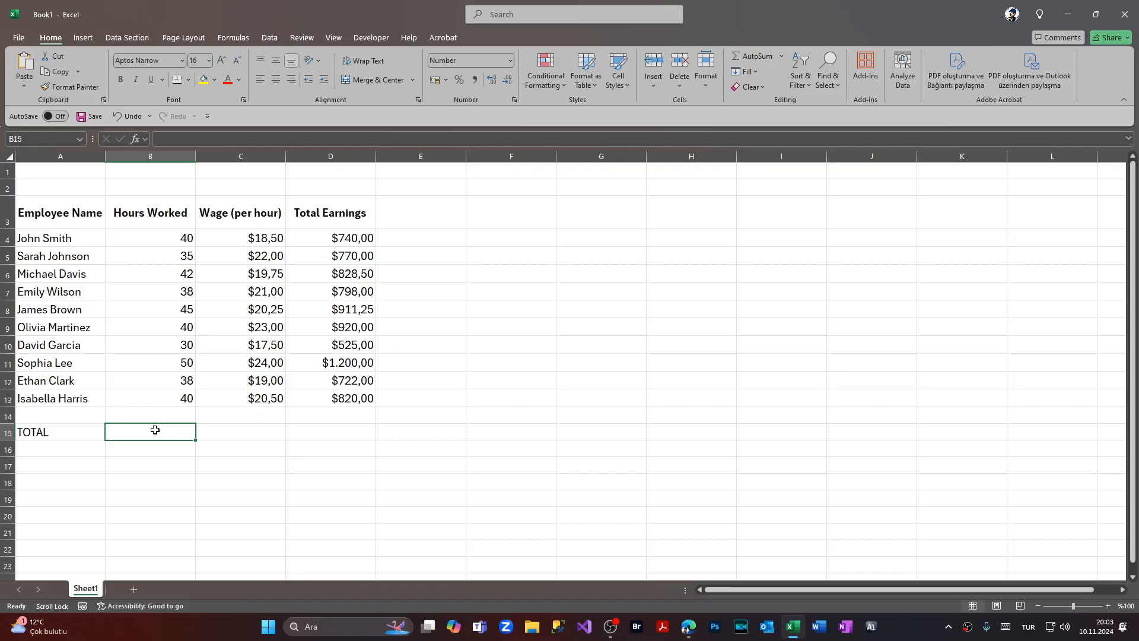
{"action": "type", "text": "="}
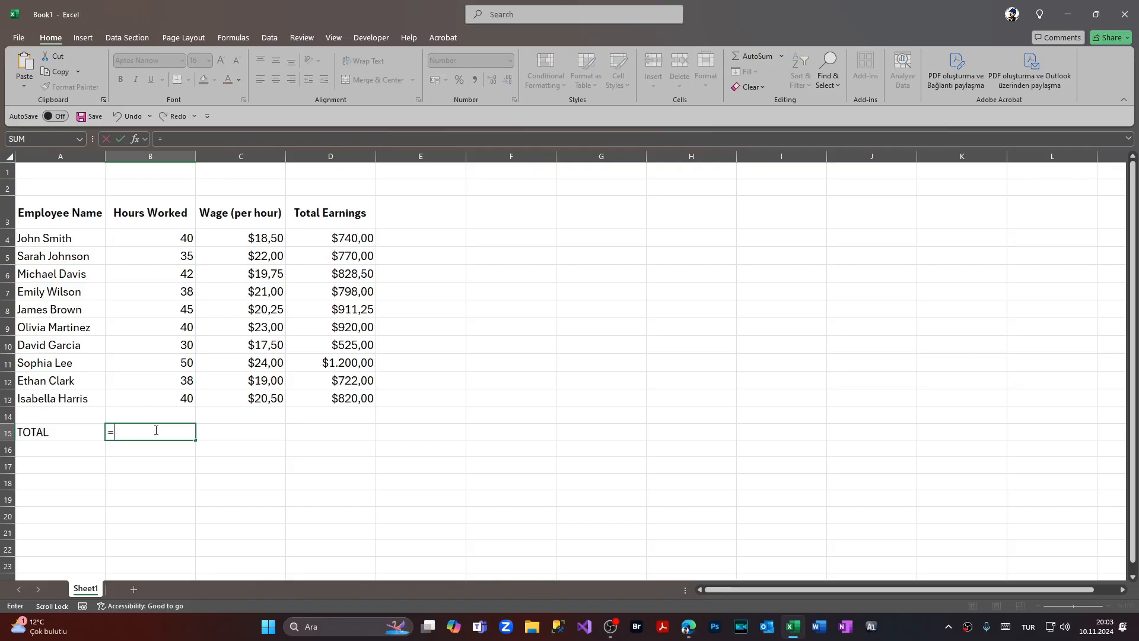
{"action": "type", "text": "SUM("}
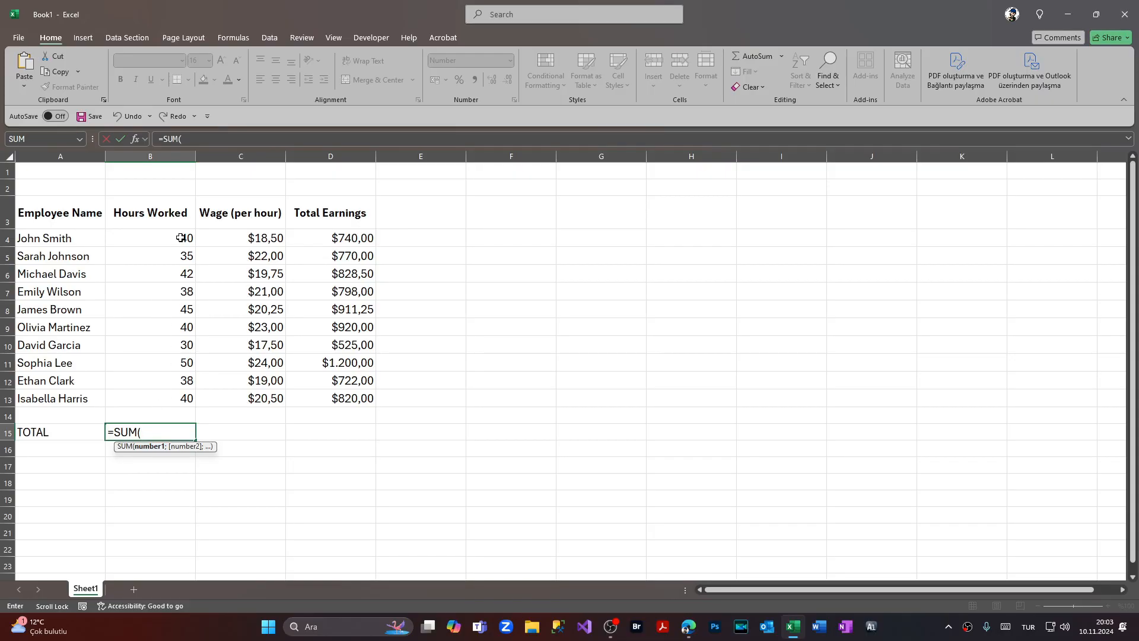
{"action": "left_click", "coordinate": [181, 238]}
{"action": "key", "text": "F8"}
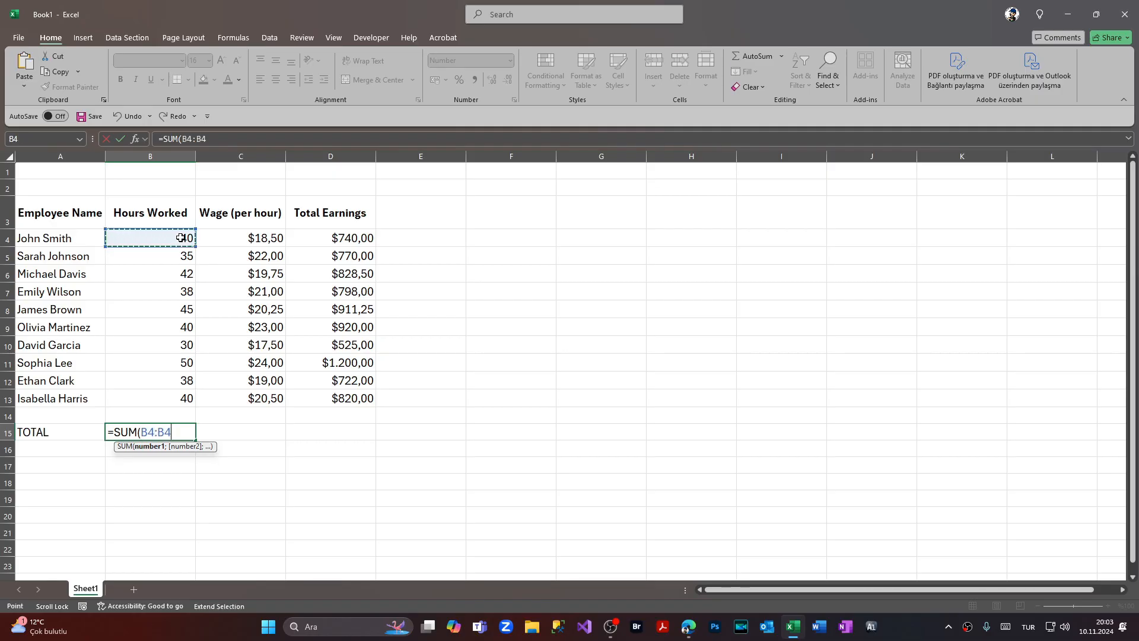
{"action": "left_click", "coordinate": [176, 400]}
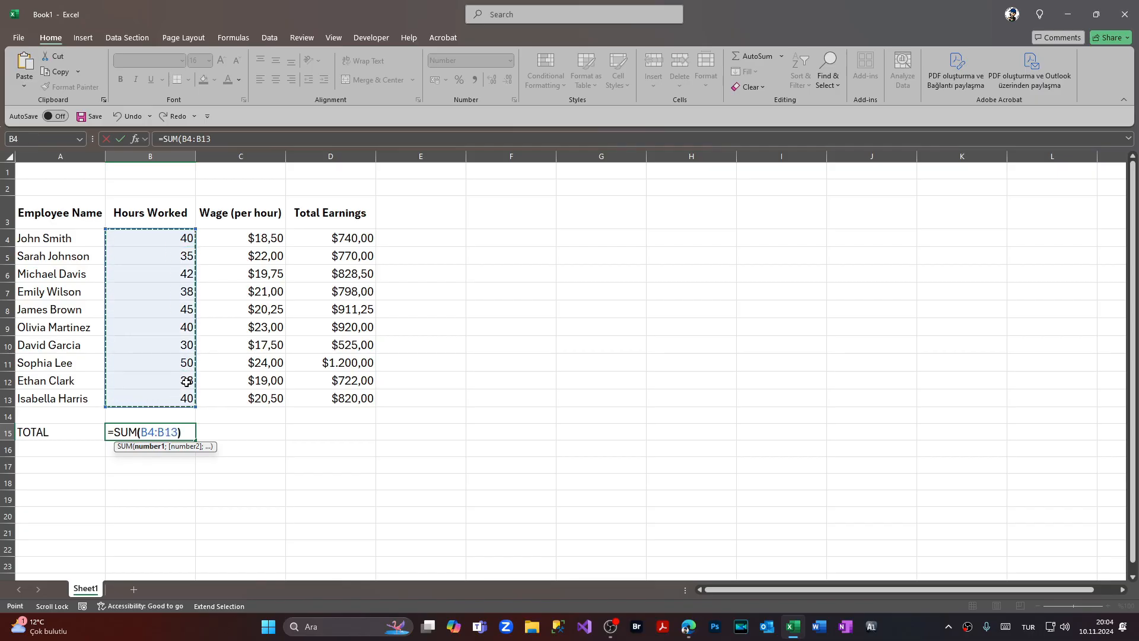
{"action": "type", "text": ")"}
{"action": "key", "text": "Return"}
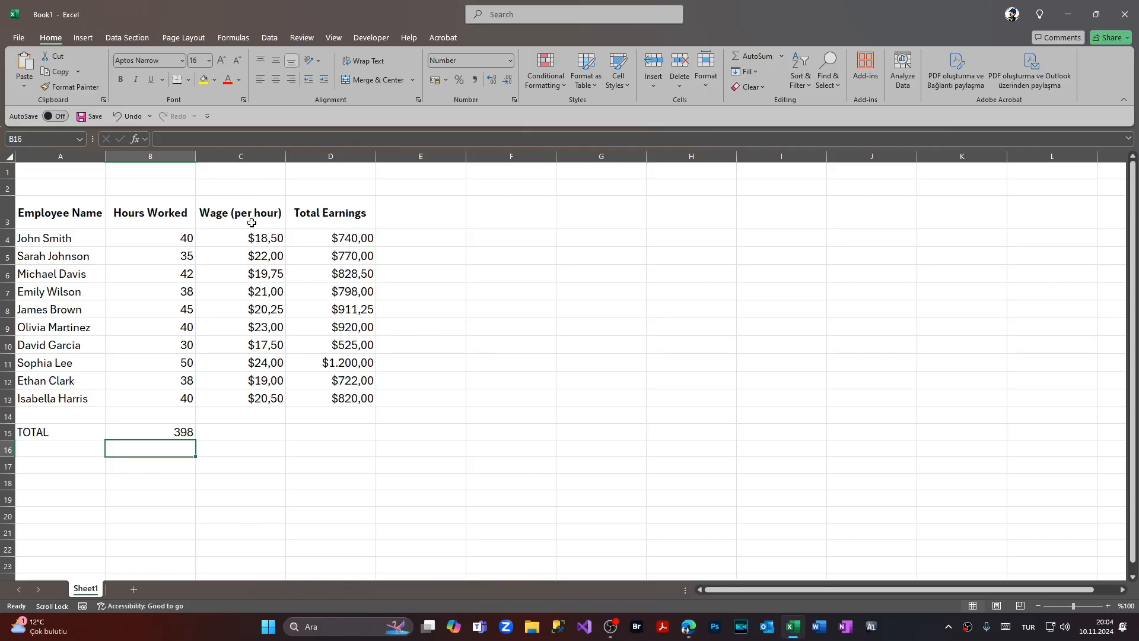
- Enter a SUM formula in C15 totalling the Wage (per hour) cells C4:C13
{"action": "left_click", "coordinate": [266, 429]}
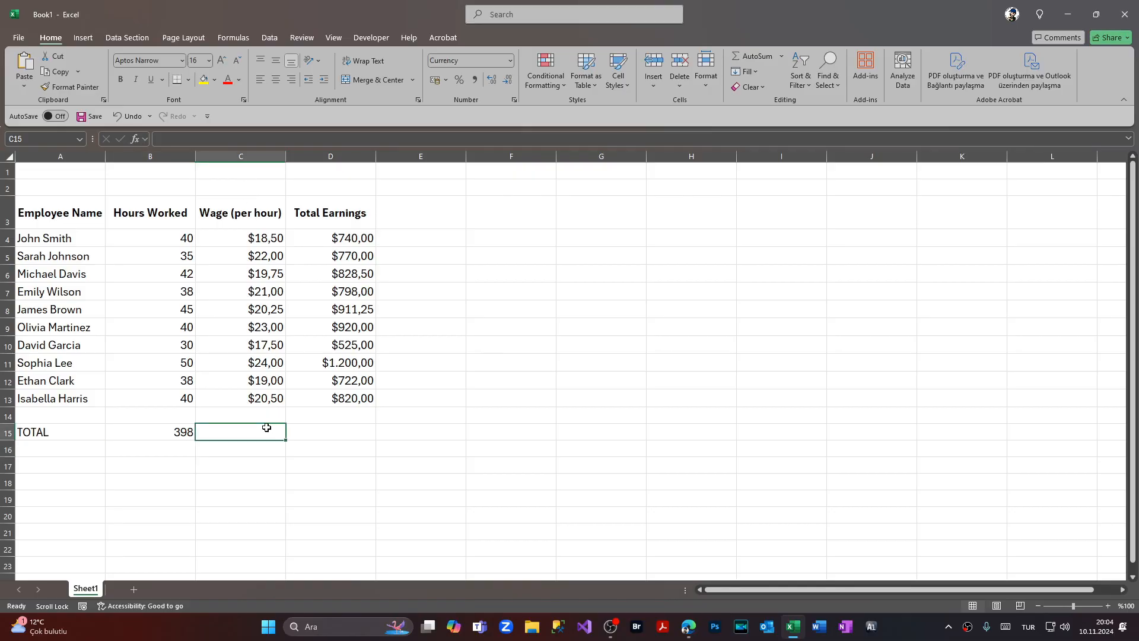
{"action": "type", "text": "="}
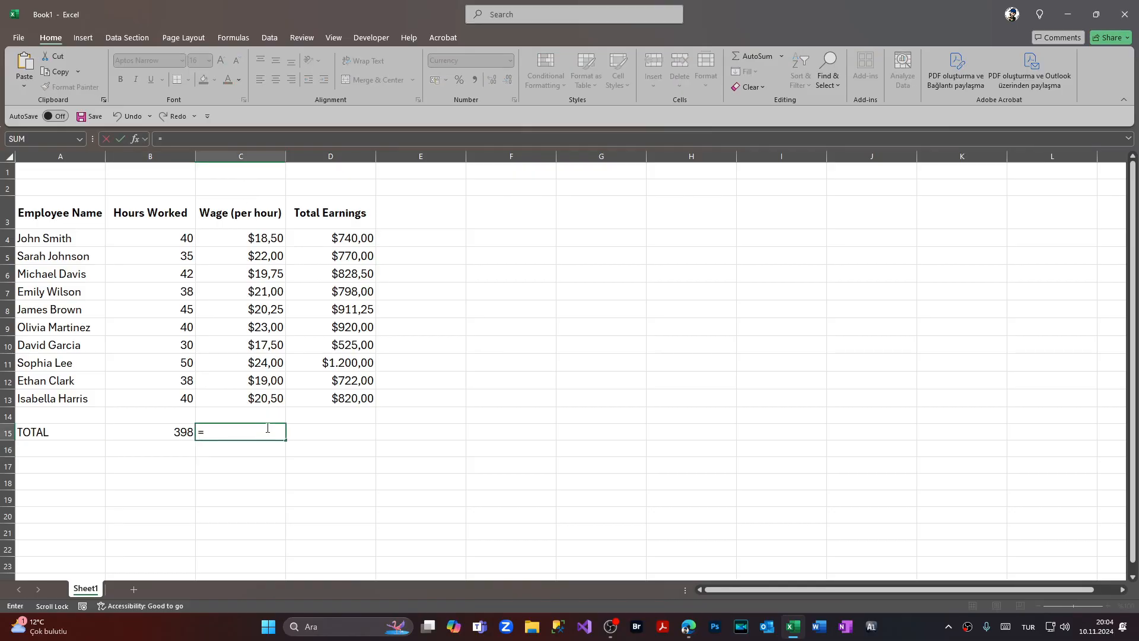
{"action": "type", "text": "SUM("}
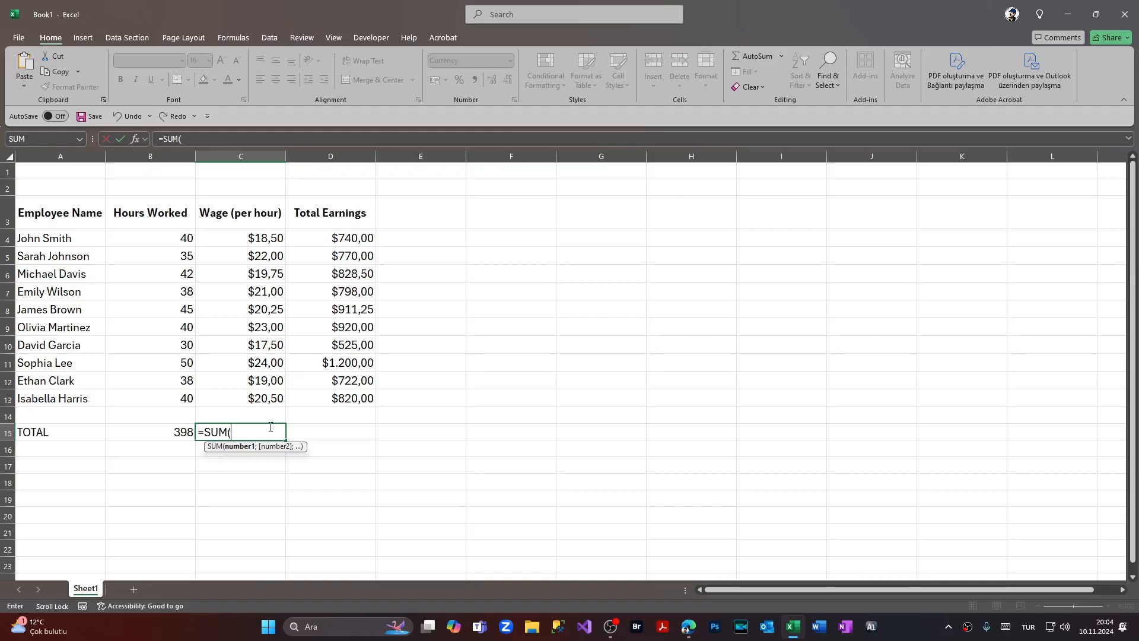
{"action": "left_click", "coordinate": [255, 239]}
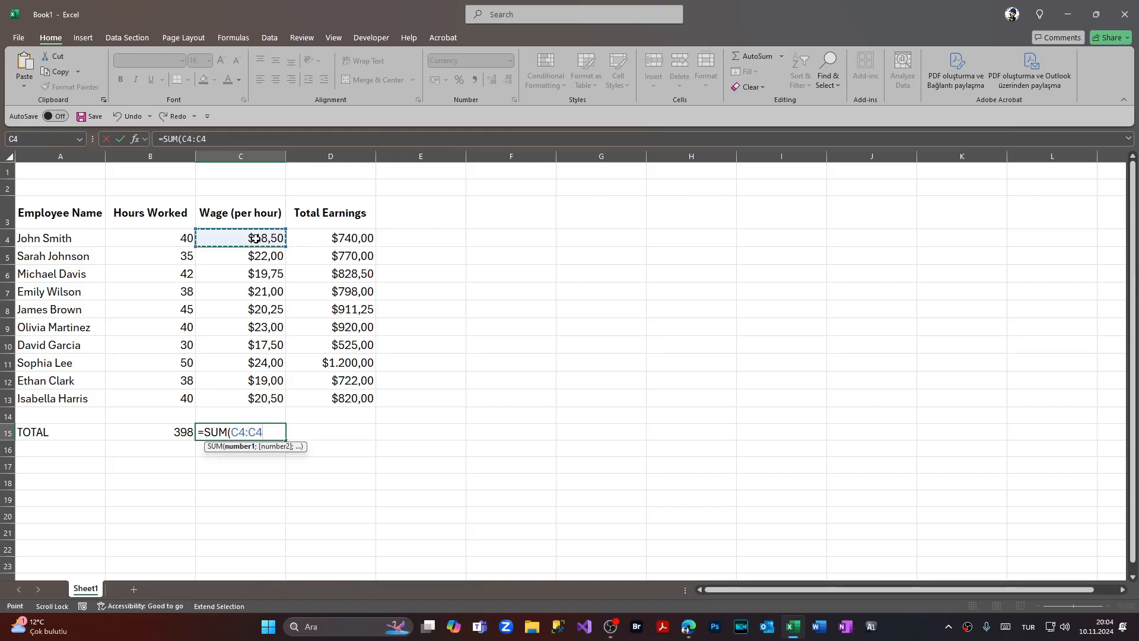
{"action": "left_click", "coordinate": [263, 397]}
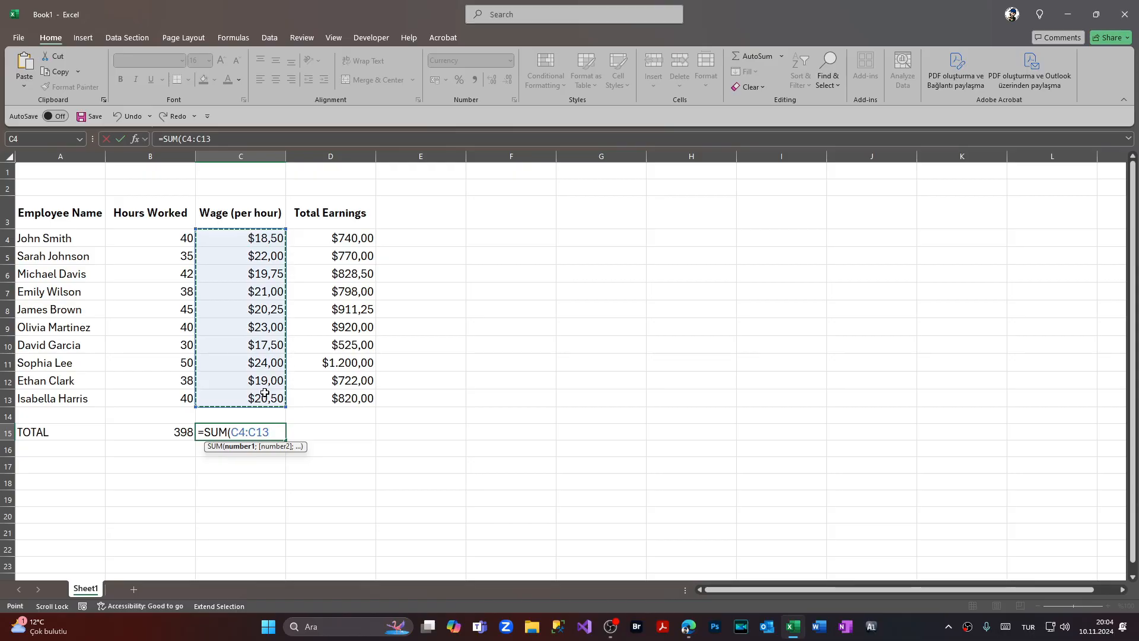
{"action": "key", "text": "Return"}
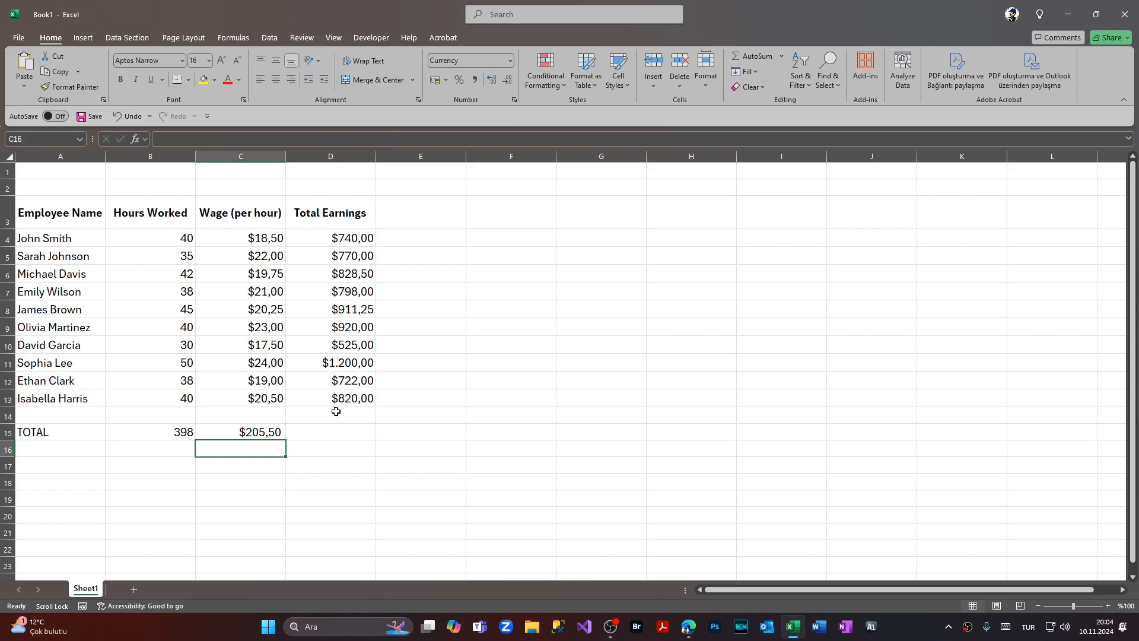
- Enter a SUM formula in D15 totalling the Total Earnings cells D4:D13
{"action": "left_click", "coordinate": [342, 432]}
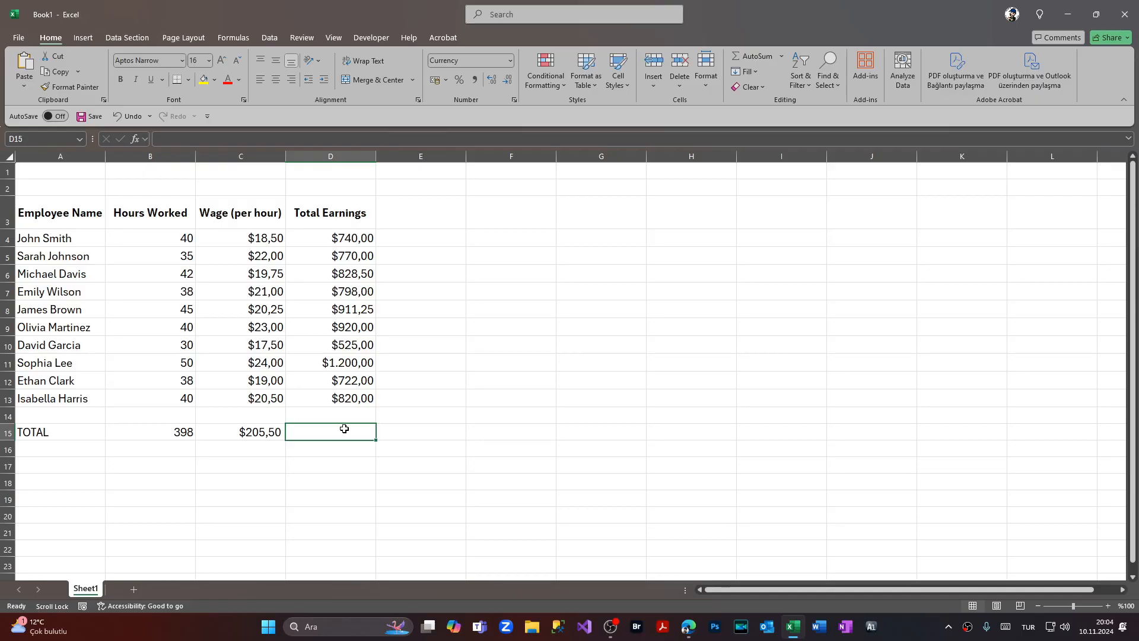
{"action": "type", "text": "=SUM("}
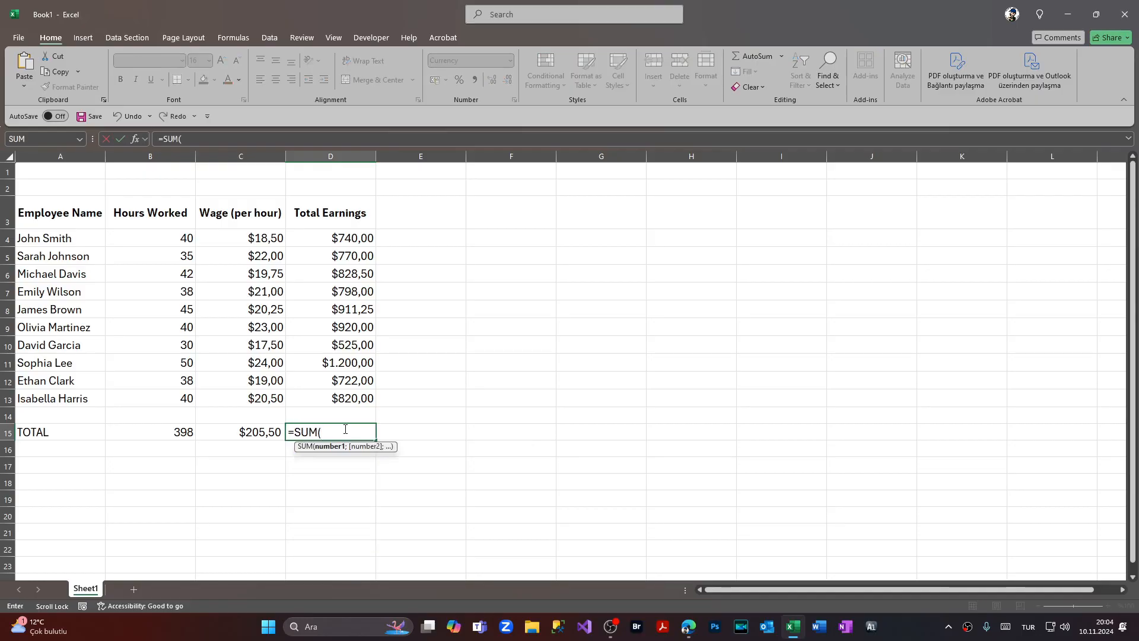
{"action": "left_click", "coordinate": [349, 238]}
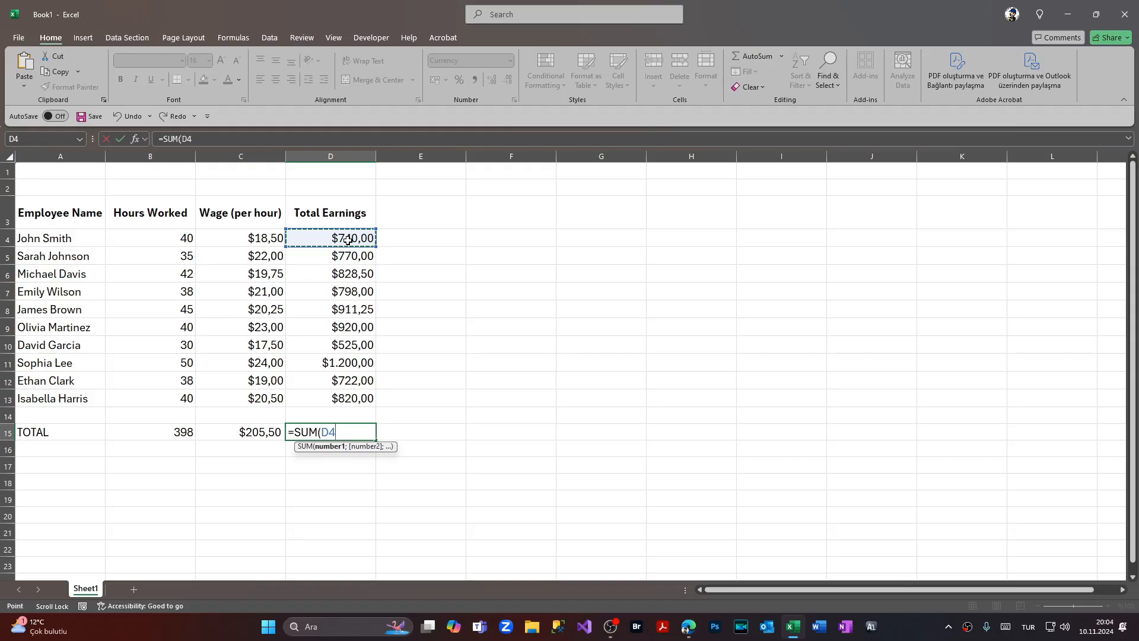
{"action": "key", "text": "F8"}
{"action": "left_click", "coordinate": [359, 399]}
{"action": "type", "text": ")"}
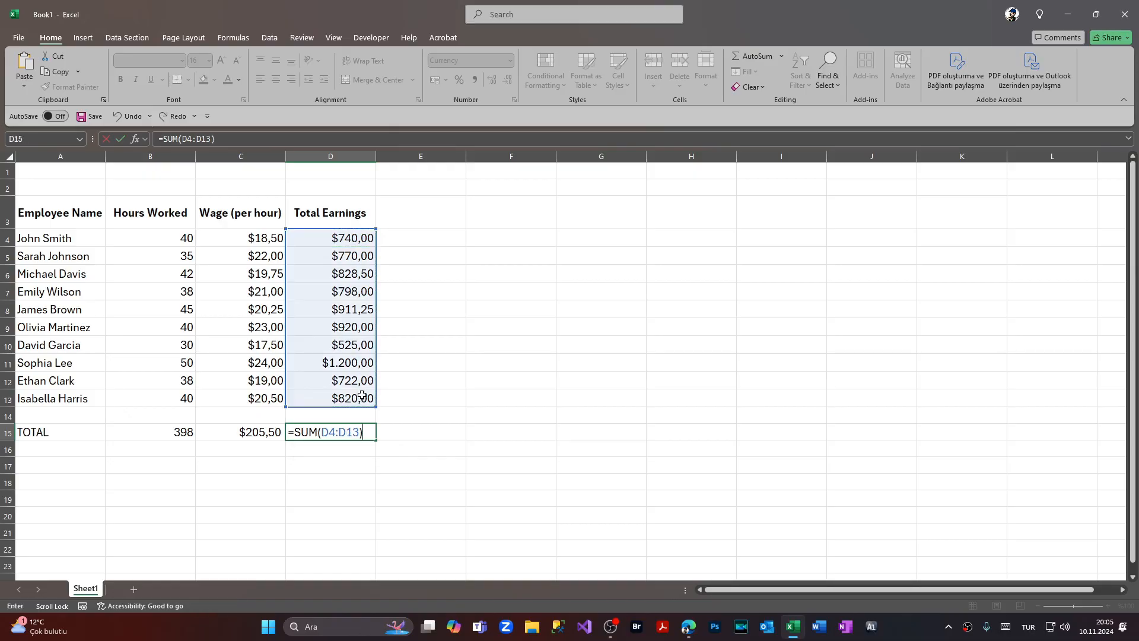
{"action": "key", "text": "Return"}
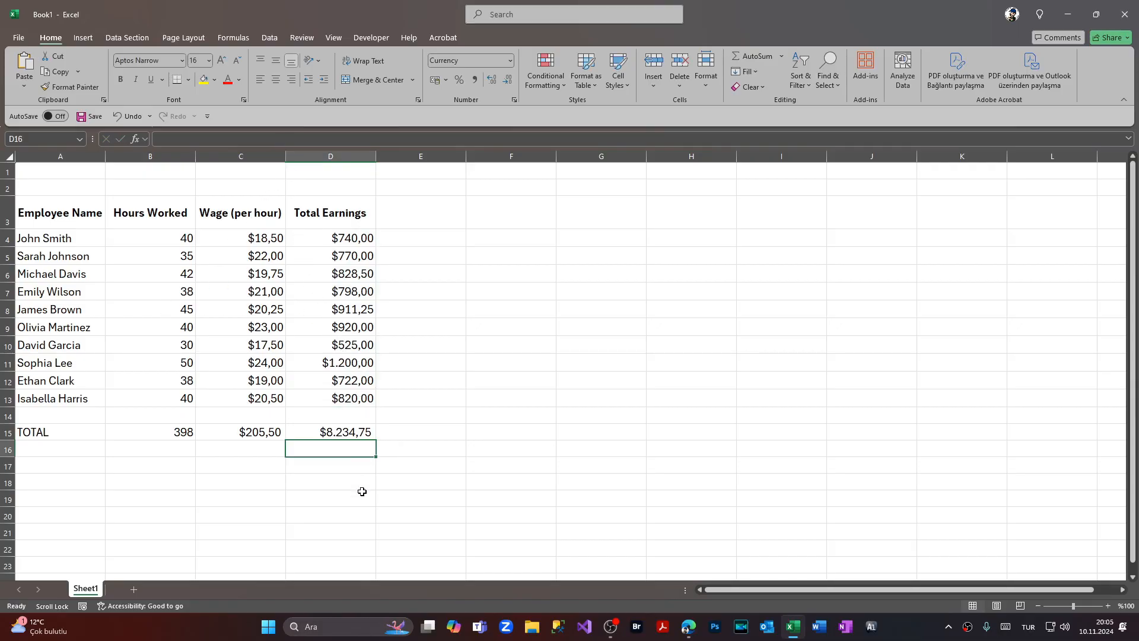
- Make row 15 bold, then clear the three totals in B15:D15
{"action": "left_click", "coordinate": [8, 433]}
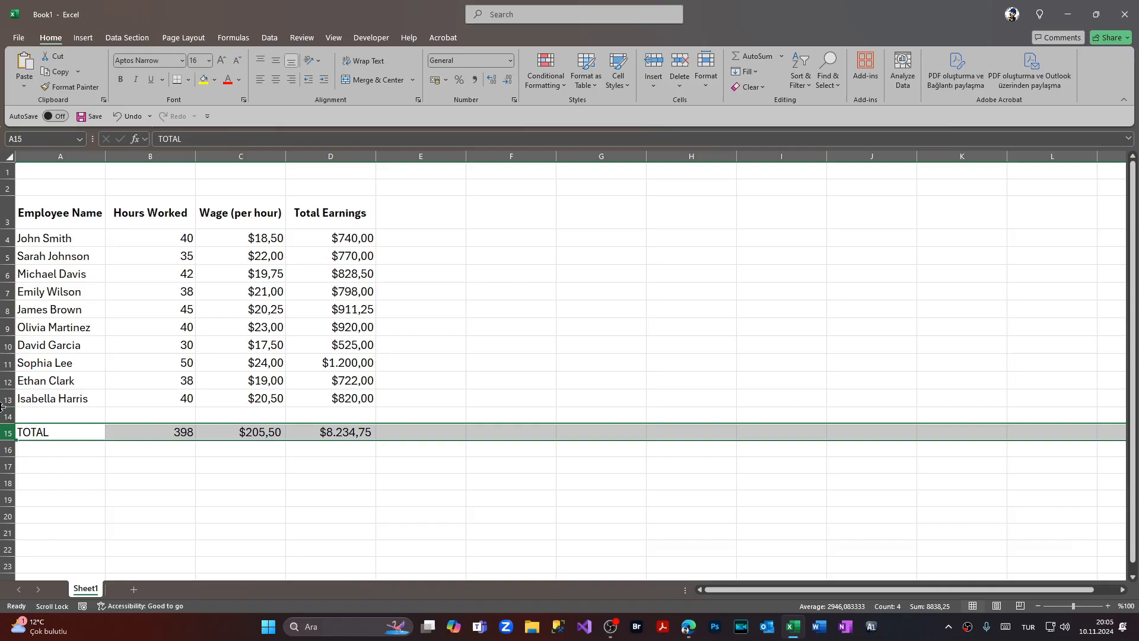
{"action": "left_click", "coordinate": [121, 79]}
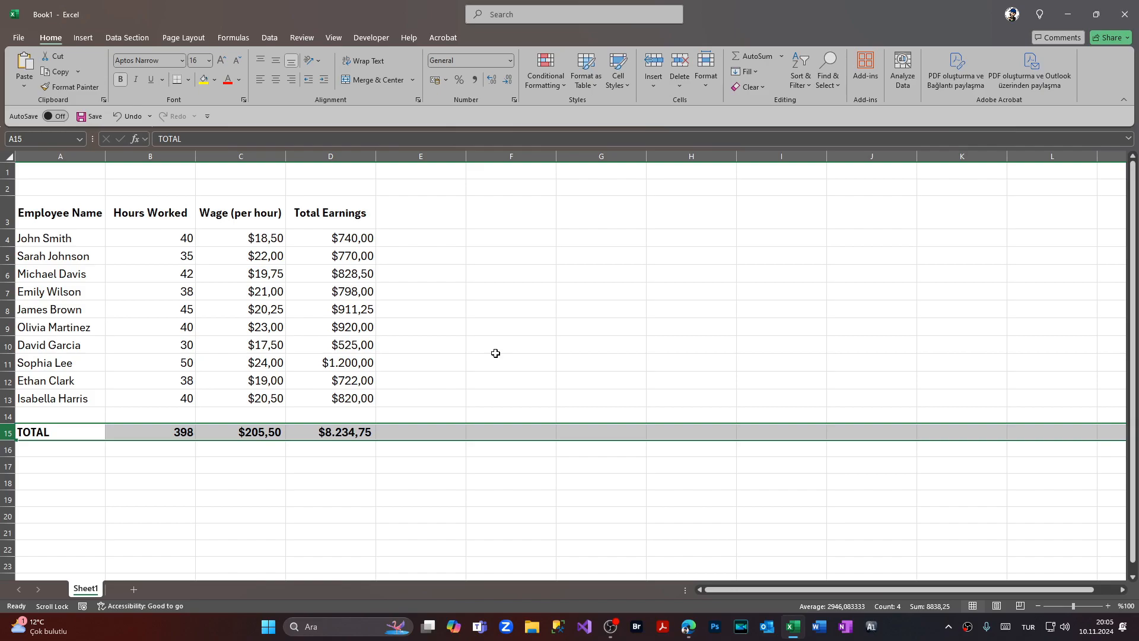
{"action": "left_click", "coordinate": [251, 479]}
{"action": "left_click_drag", "start_coordinate": [173, 435], "coordinate": [330, 432]}
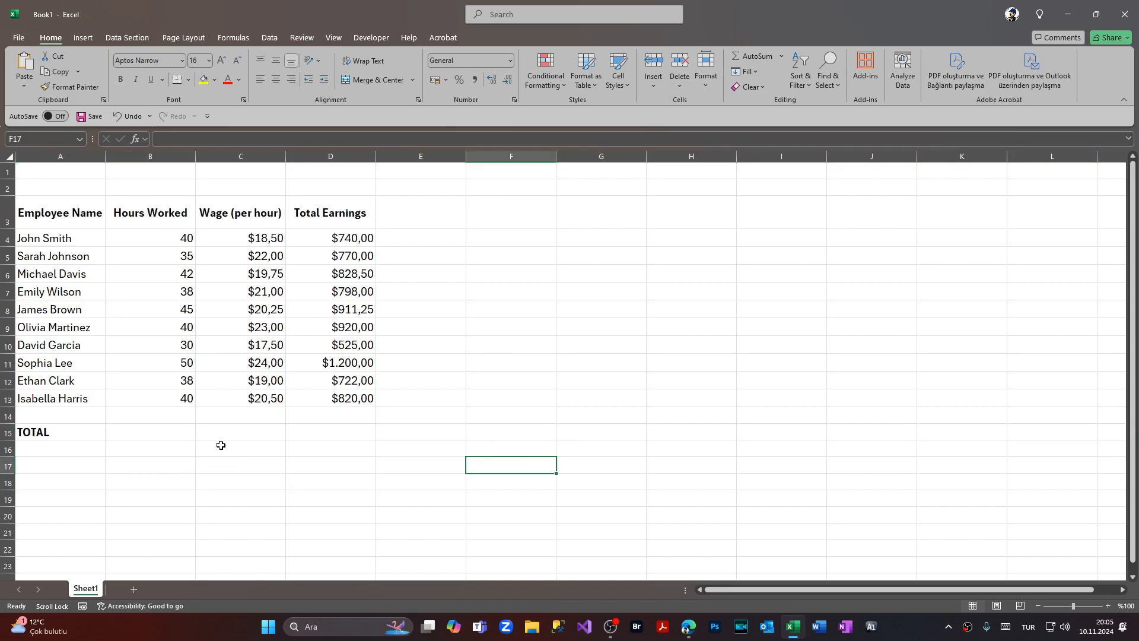
- Total the Hours Worked column in B15 using AutoSum
{"action": "left_click", "coordinate": [151, 429]}
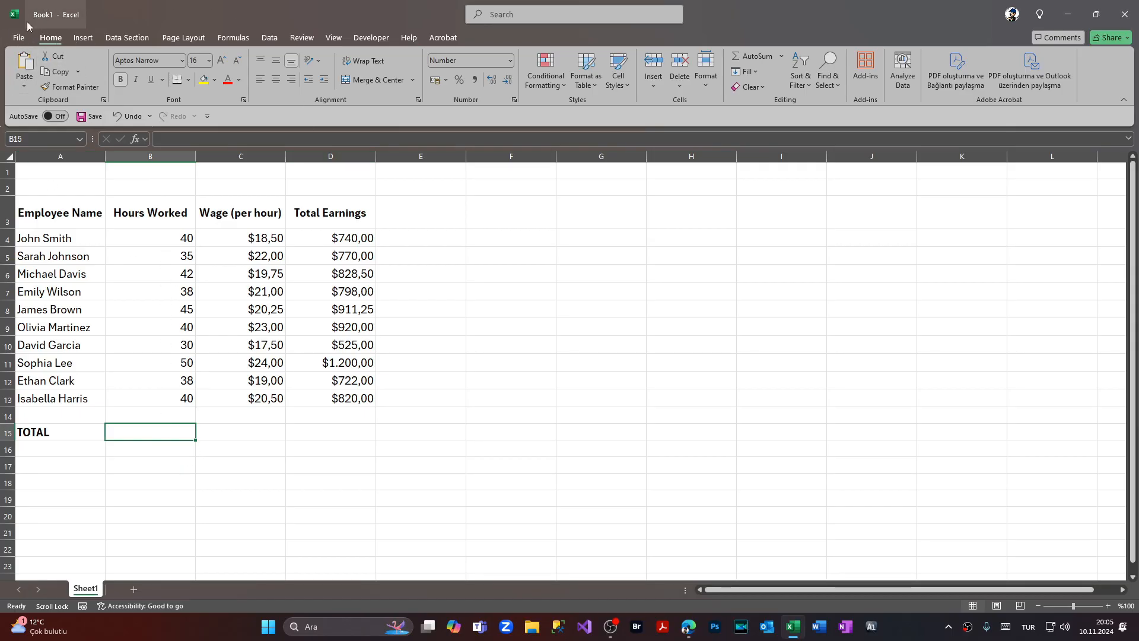
{"action": "left_click", "coordinate": [752, 55]}
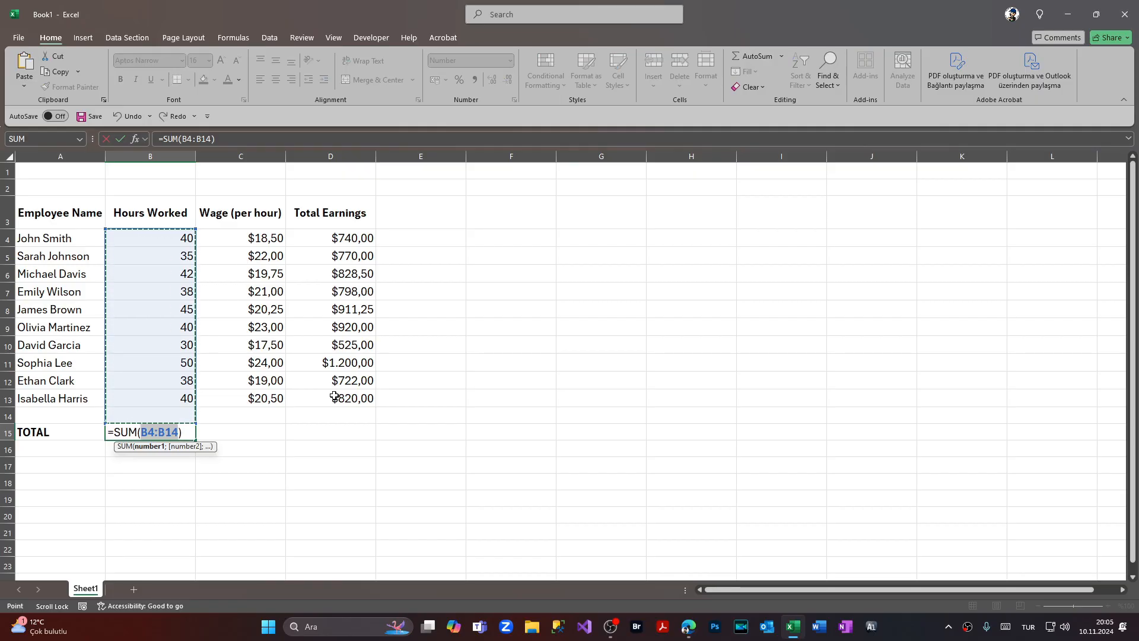
{"action": "key", "text": "Return"}
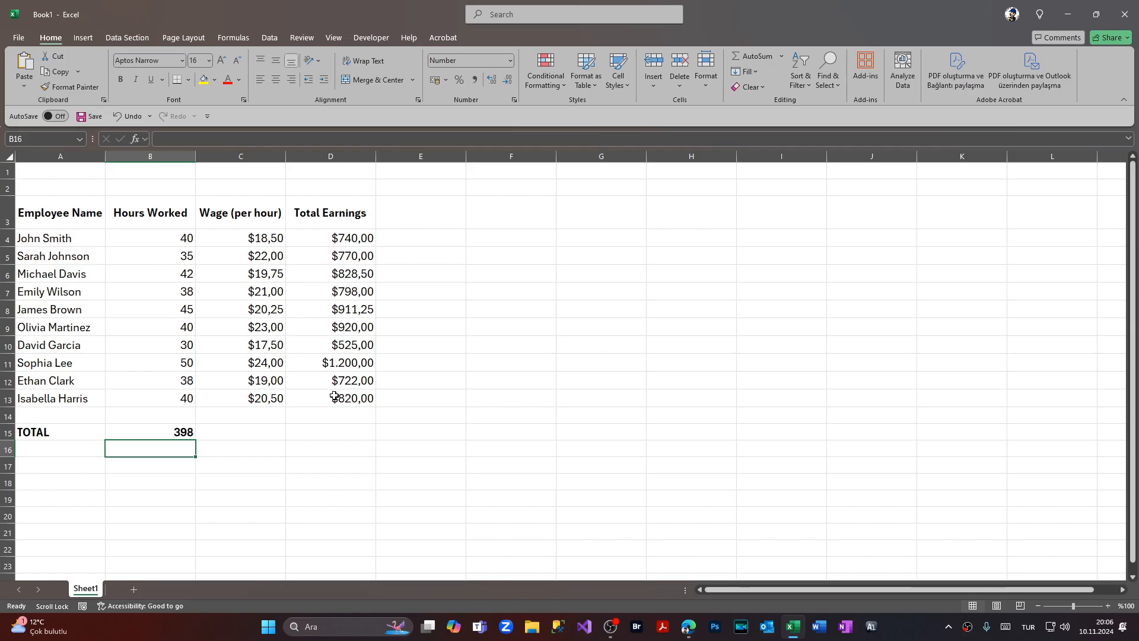
- Total the Wage (per hour) column in C15 using AutoSum
{"action": "left_click", "coordinate": [240, 436]}
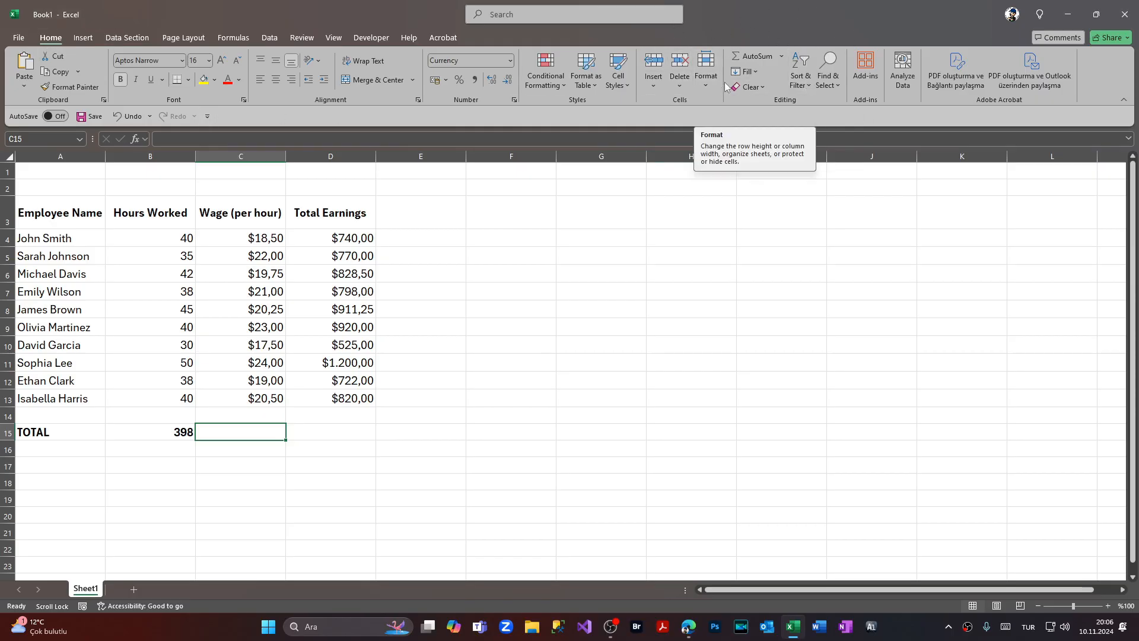
{"action": "left_click", "coordinate": [755, 56]}
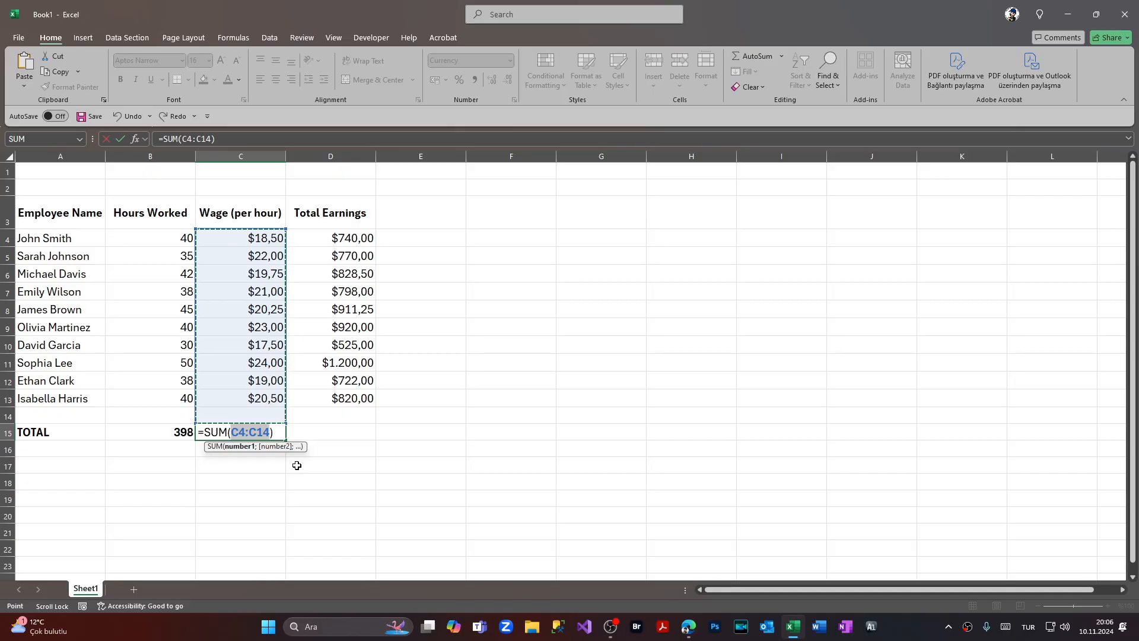
{"action": "key", "text": "Return"}
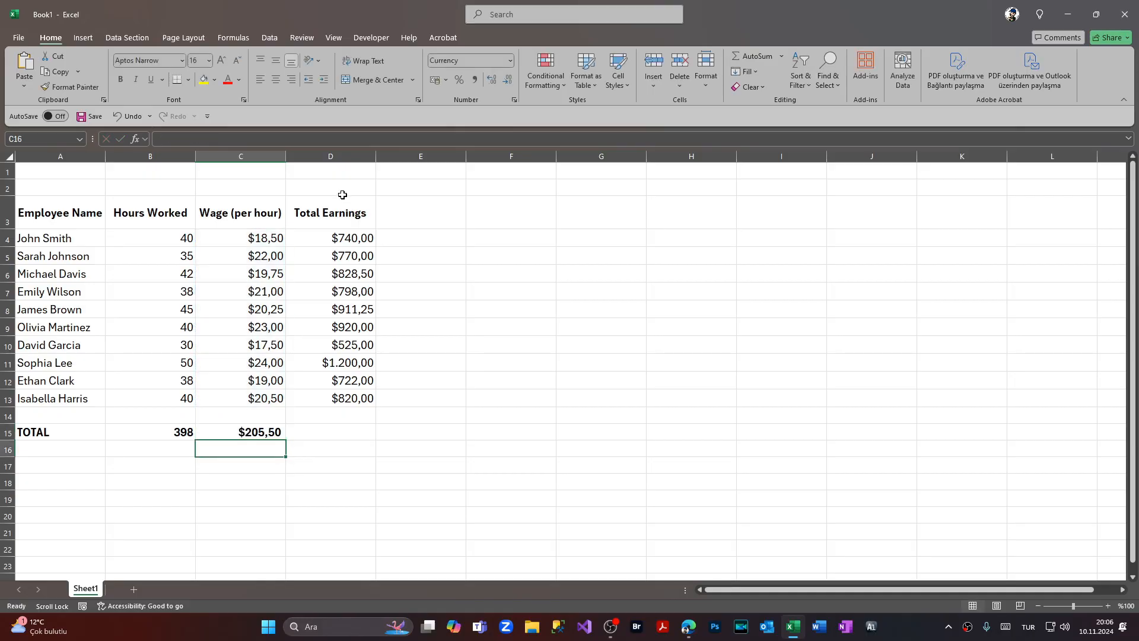
- Use AutoSum in D15, changing its range to D4:D13 for the Total Earnings column
{"action": "left_click", "coordinate": [355, 435]}
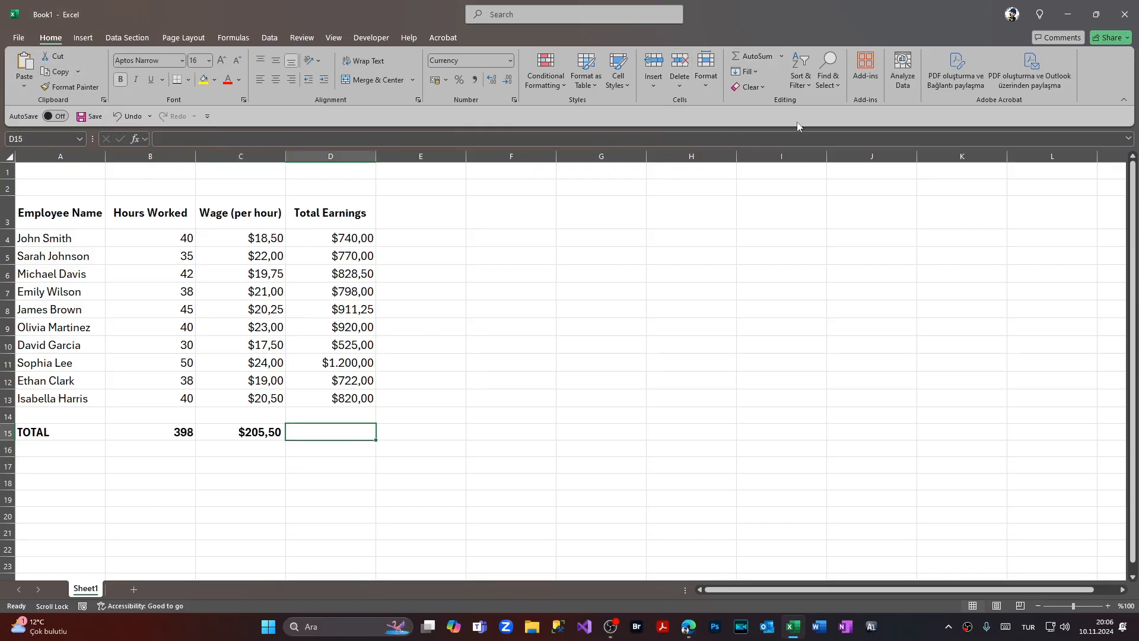
{"action": "left_click", "coordinate": [746, 56]}
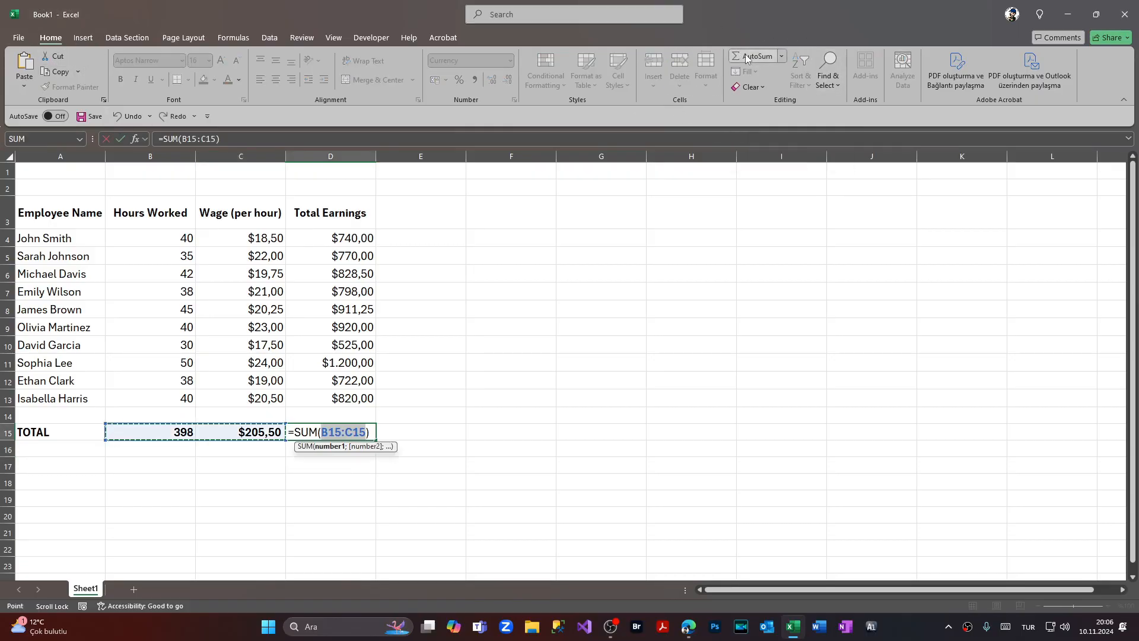
{"action": "left_click", "coordinate": [351, 238]}
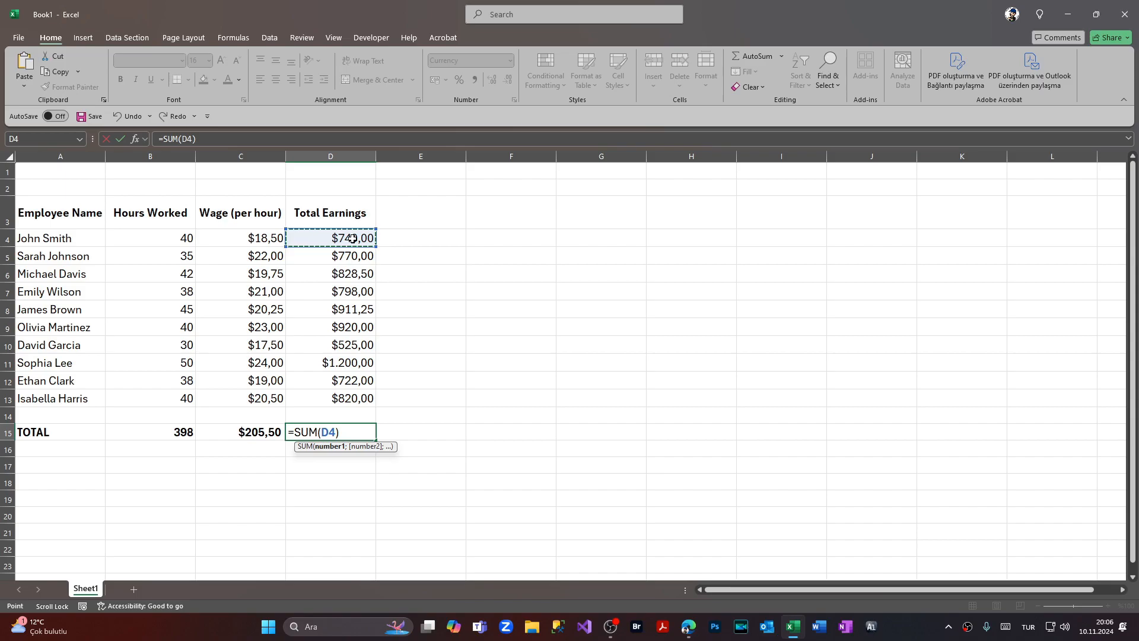
{"action": "key", "text": "F8"}
{"action": "left_click", "coordinate": [354, 402]}
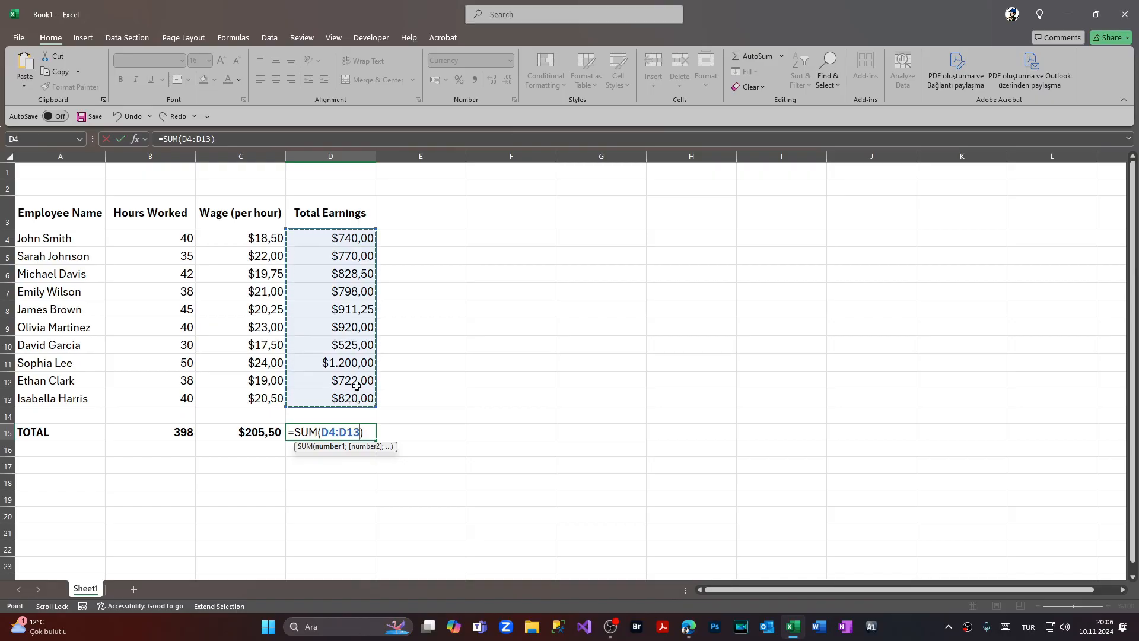
{"action": "key", "text": "Return"}
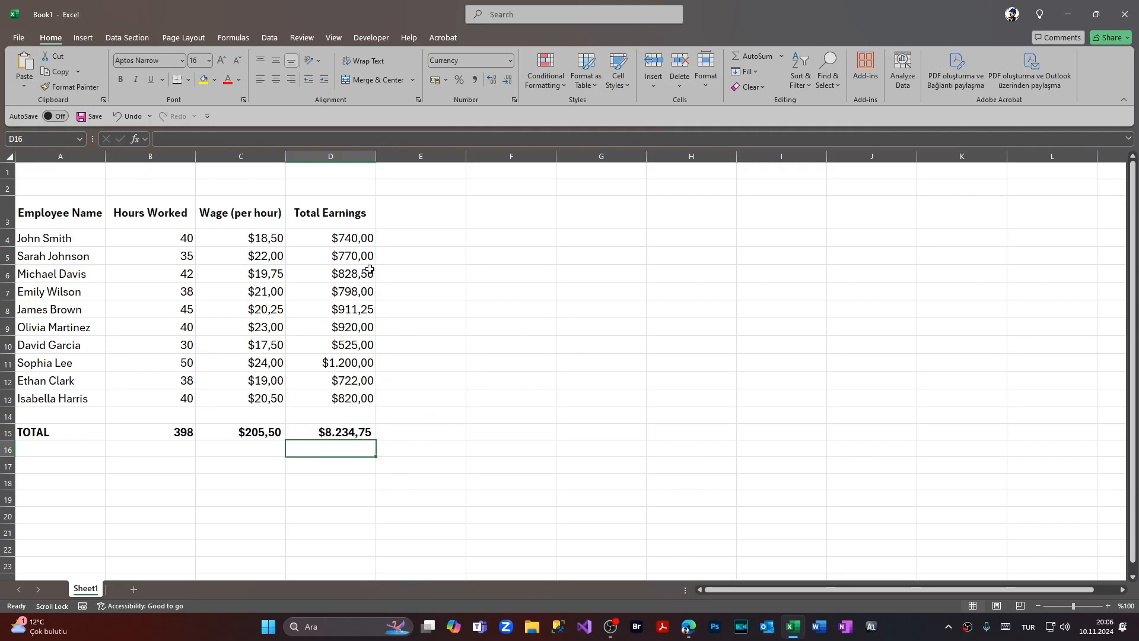
{"action": "left_click", "coordinate": [357, 329]}
{"action": "type", "text": "500"}
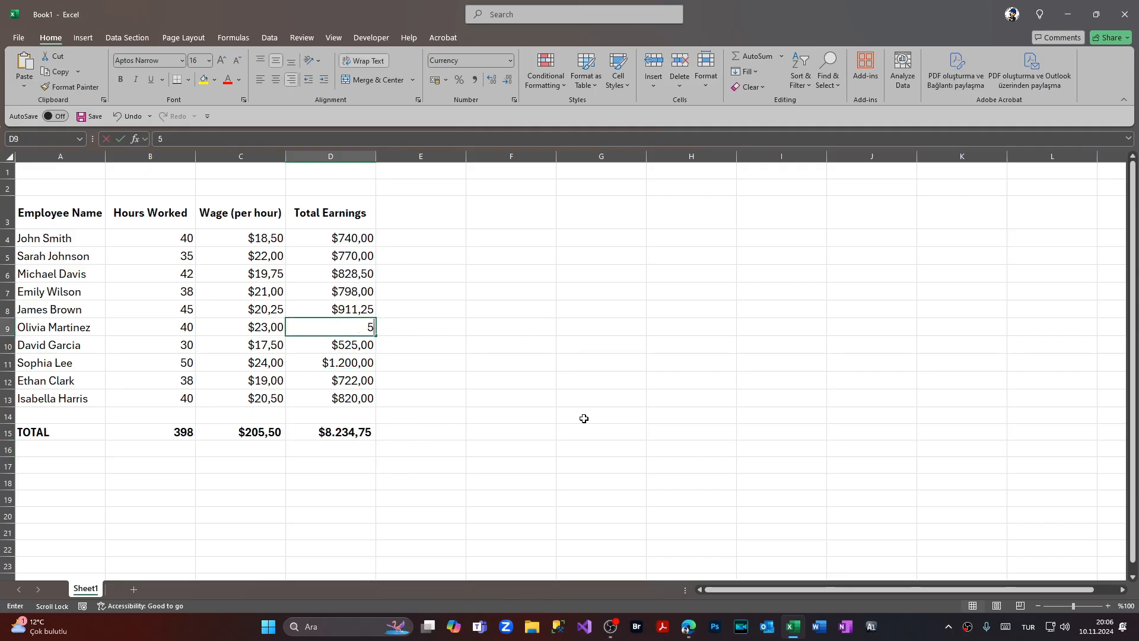
{"action": "key", "text": "Return"}
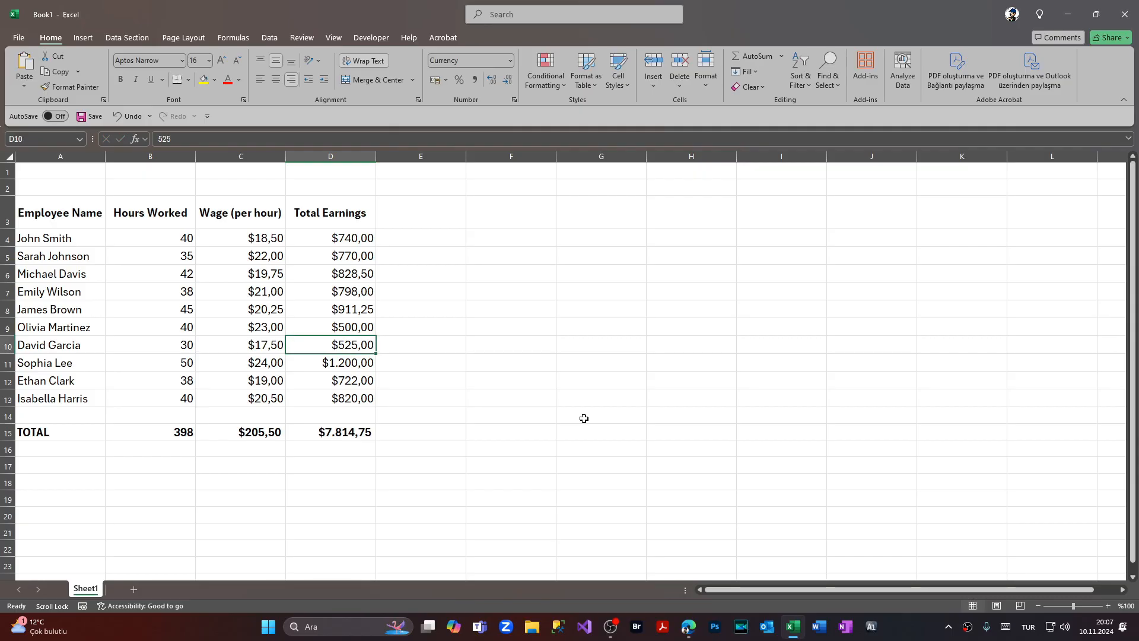
{"action": "left_click", "coordinate": [553, 432]}
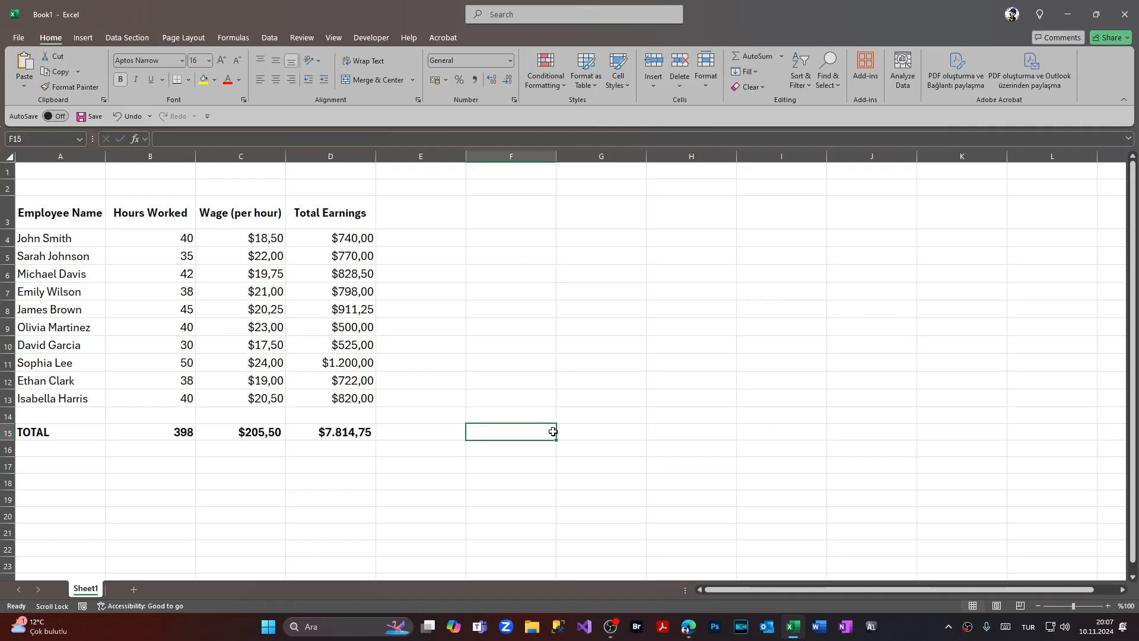